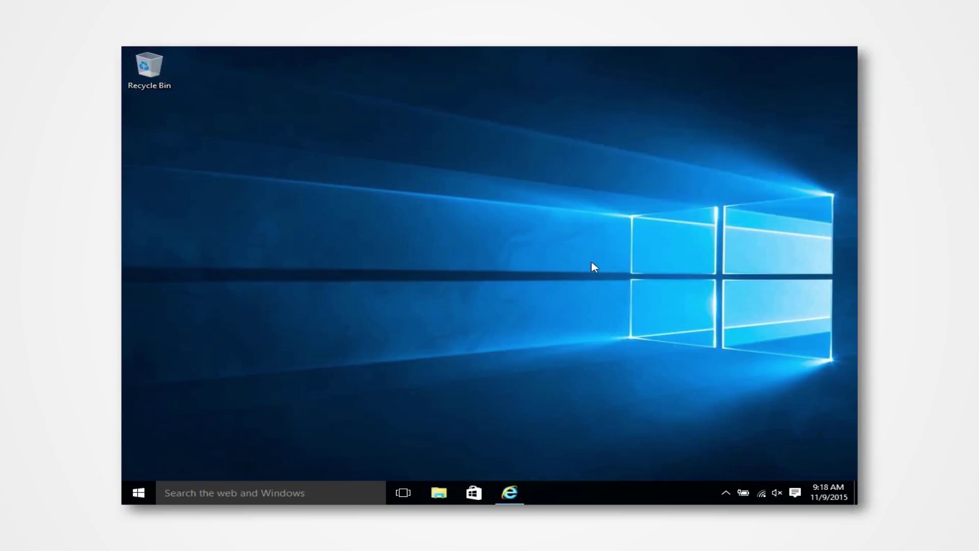
Check system information, then load the me-vis.com site in Internet Explorer
key("super+Pause")
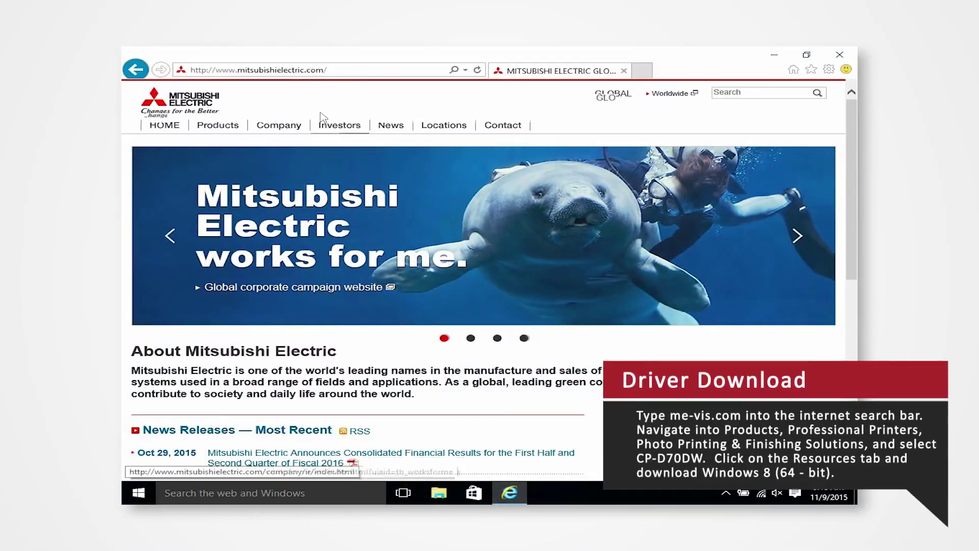
left_click(309, 70)
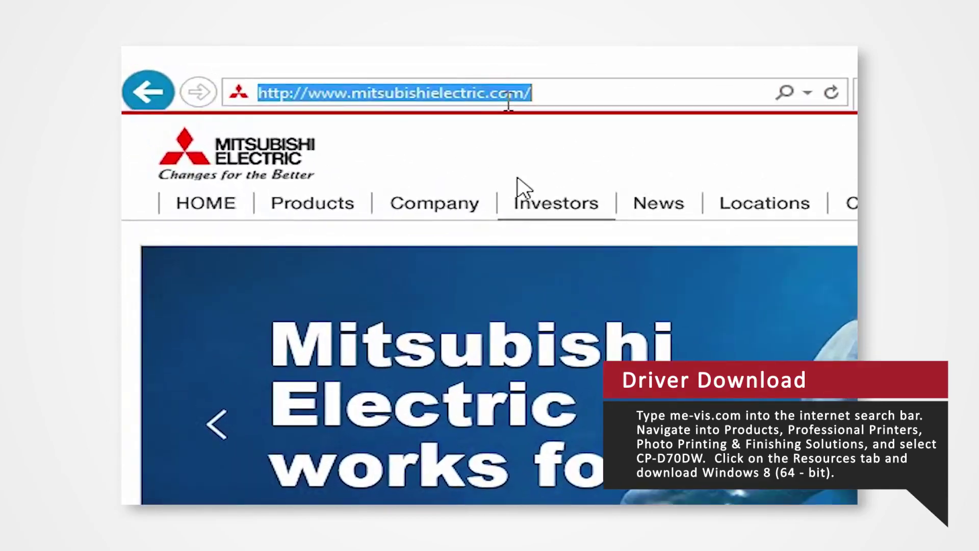
type("me-vis.com")
key("Return")
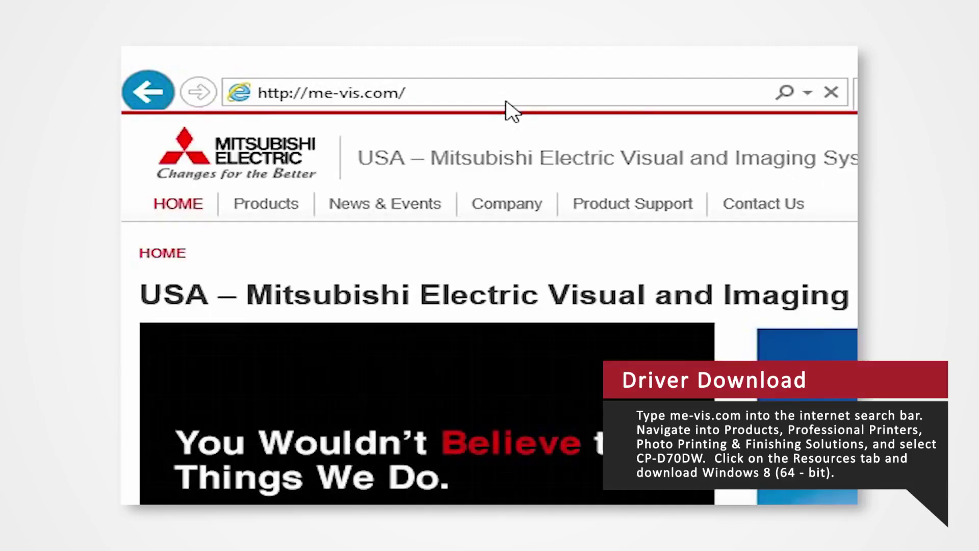
mouse_move(266, 203)
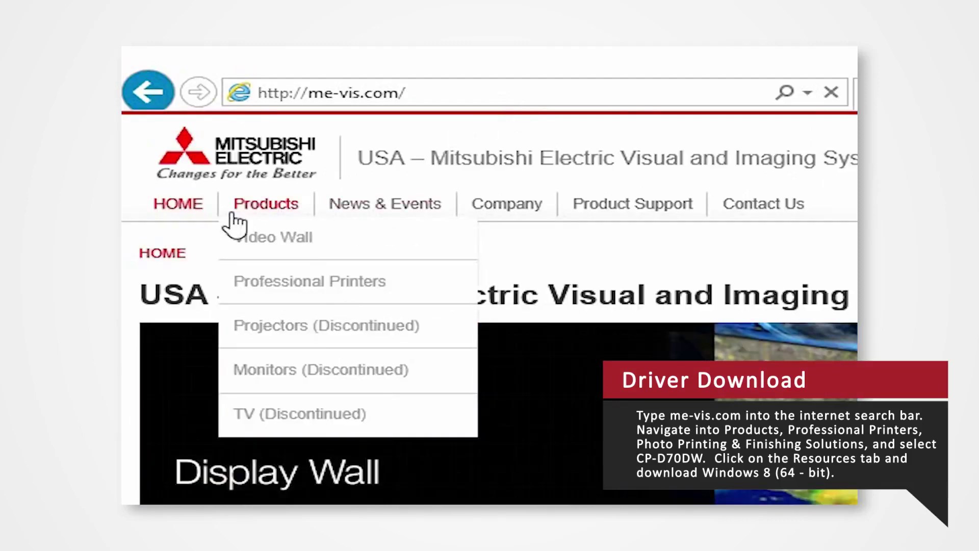
Navigate through Professional Printers to the CP-D70DW page and its Resources downloads
left_click(299, 281)
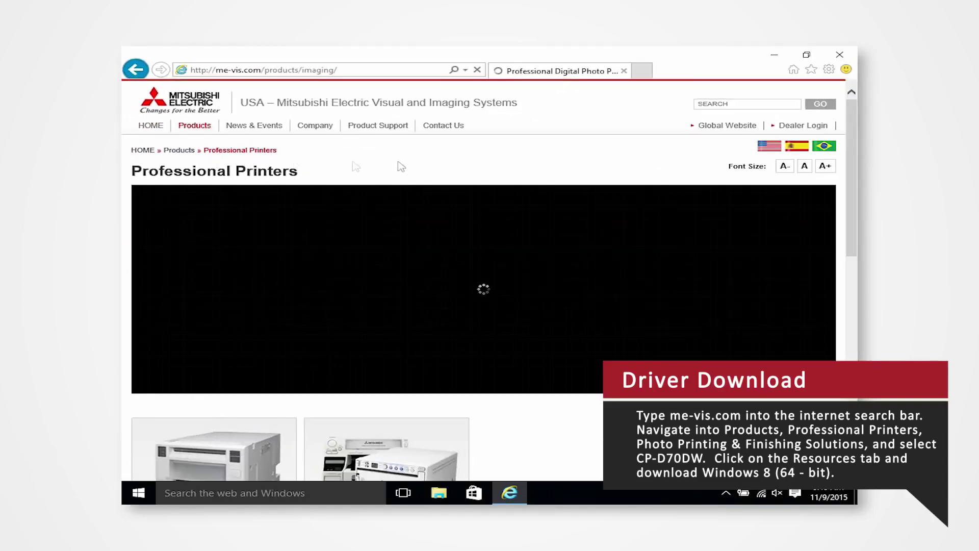
left_click_drag(853, 127, 853, 247)
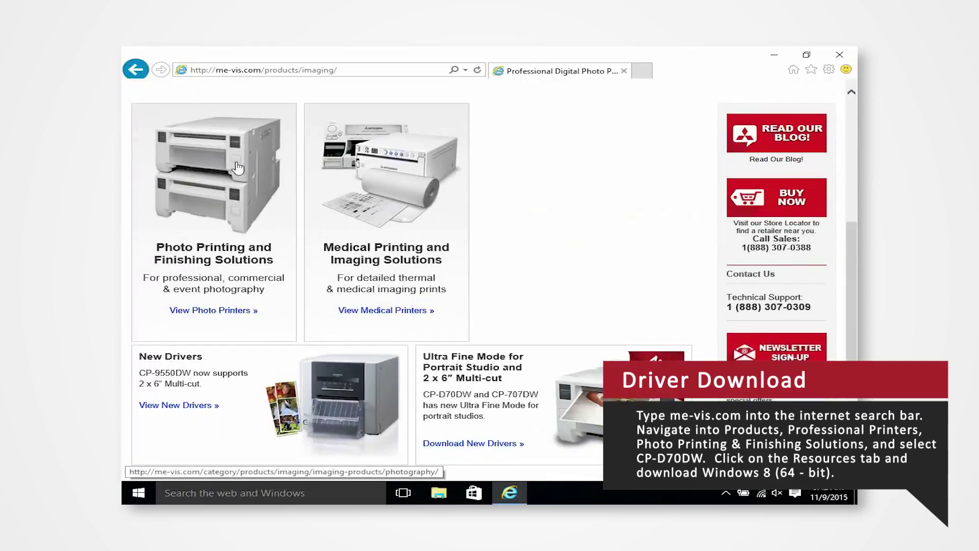
left_click(236, 168)
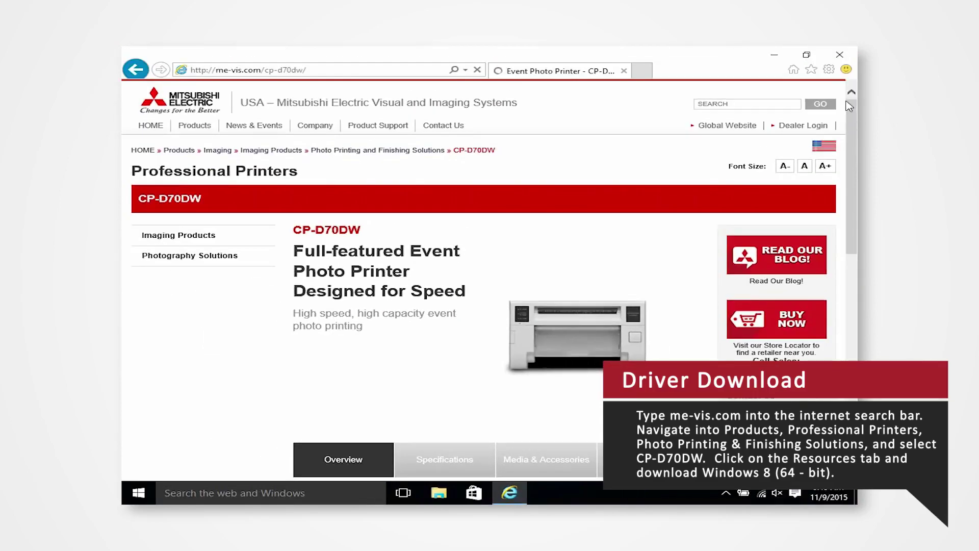
left_click_drag(854, 113, 854, 218)
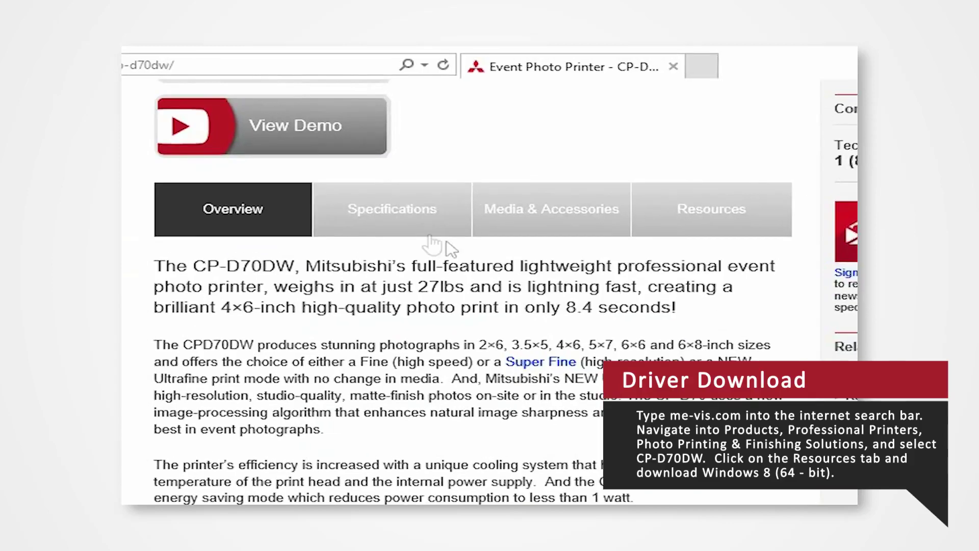
left_click(711, 233)
scroll(473, 291, "down", 5)
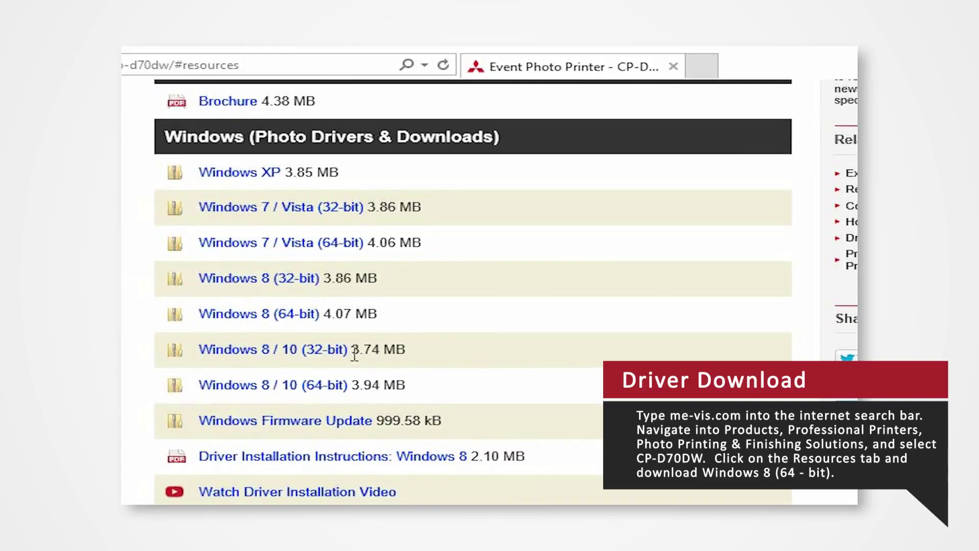
Save the Windows 8 / 10 (64-bit) CP-D70DW driver zip to the Desktop via Save target as
left_click(339, 387)
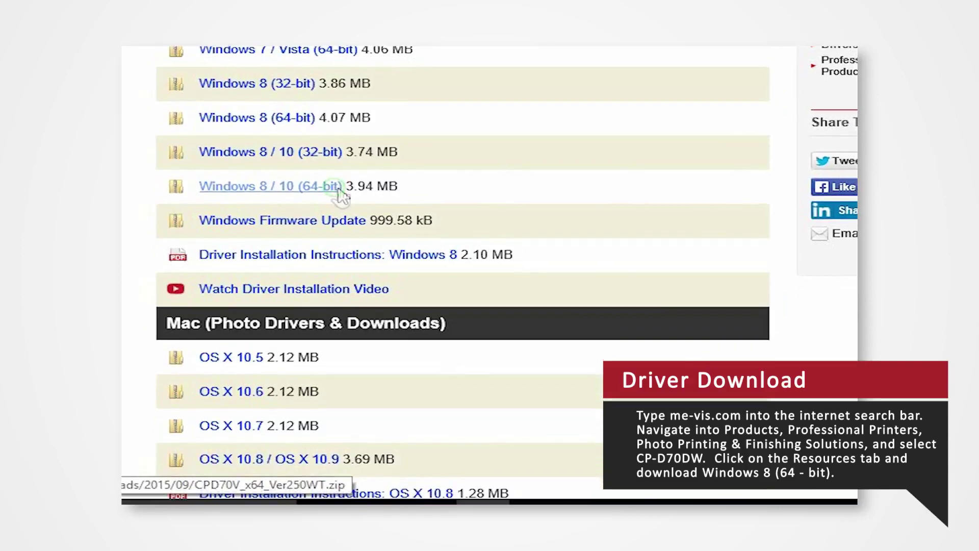
right_click(339, 191)
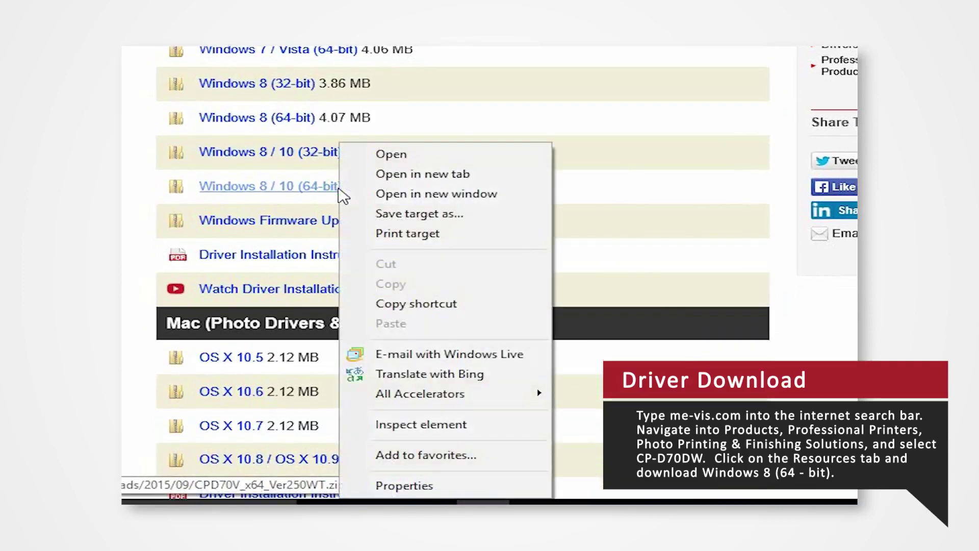
left_click(382, 212)
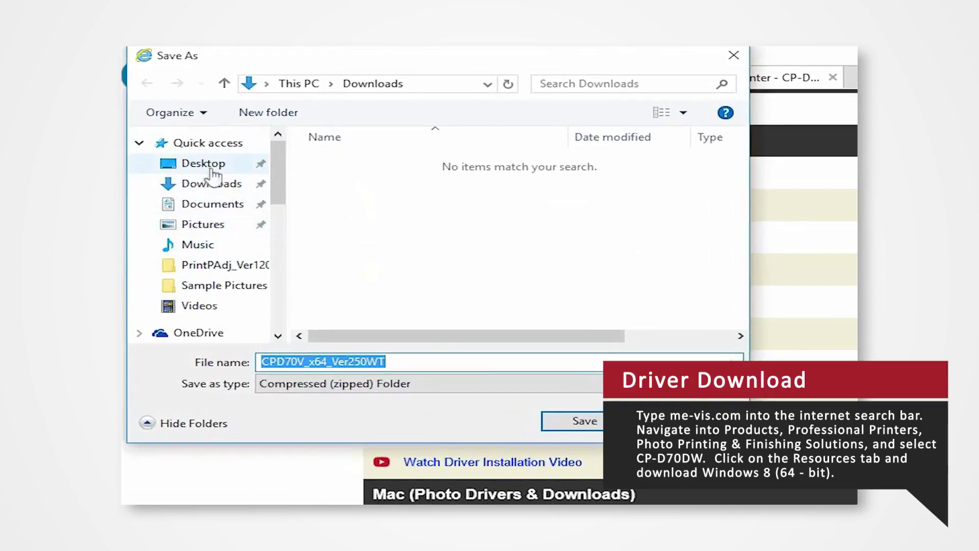
left_click(205, 167)
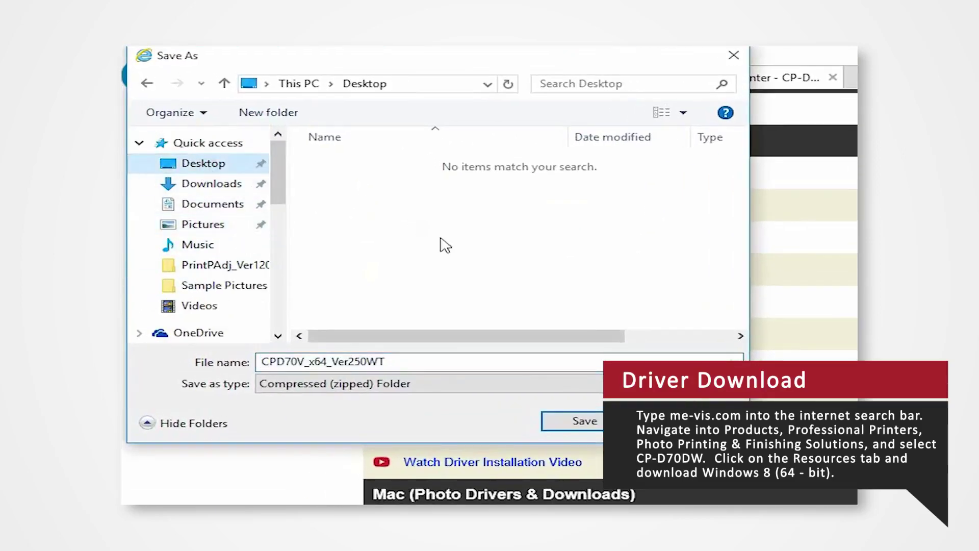
left_click(575, 425)
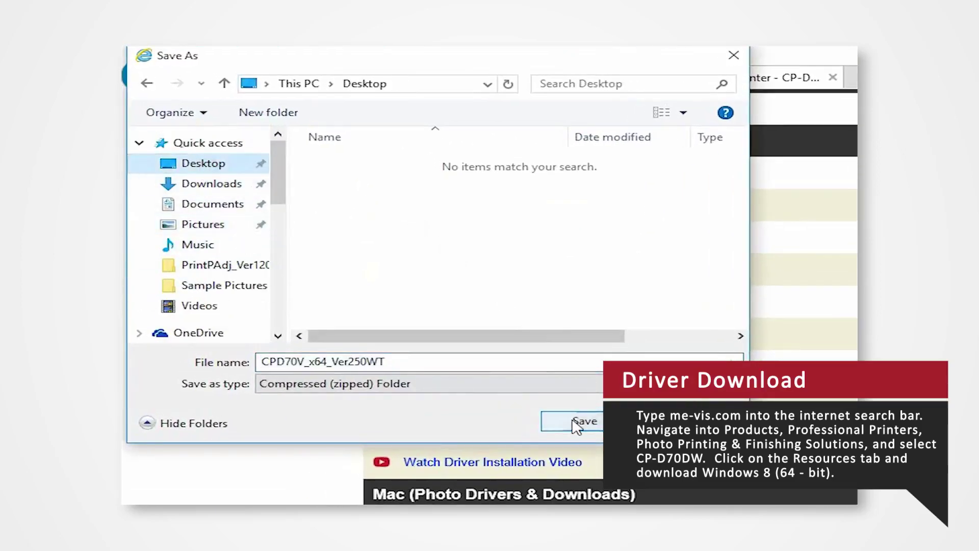
left_click(576, 425)
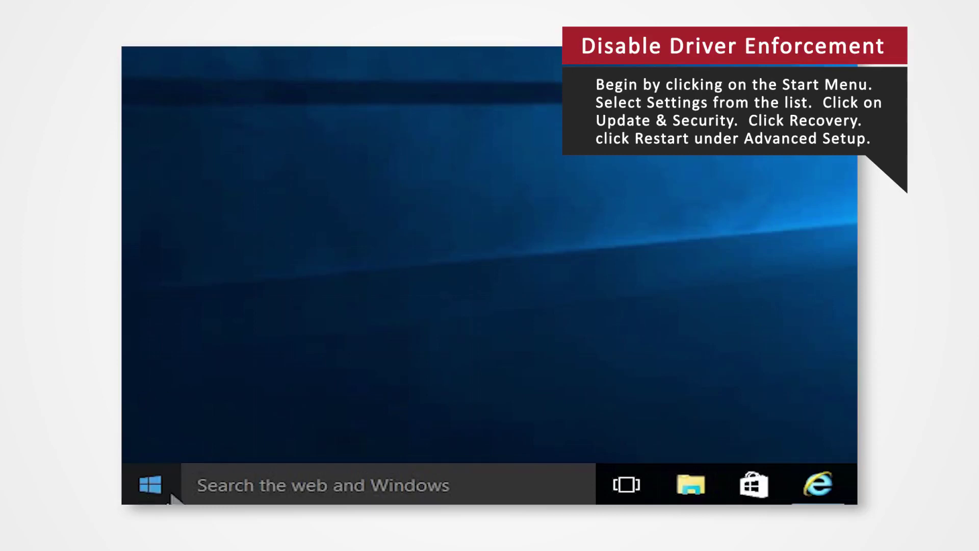
From Settings > Update & security > Recovery, restart the PC into advanced startup
left_click(150, 487)
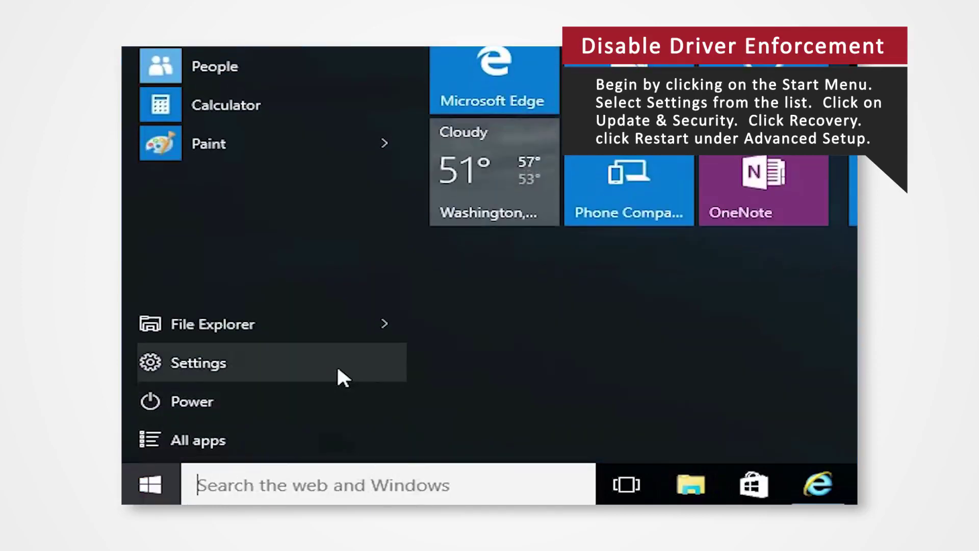
left_click(341, 375)
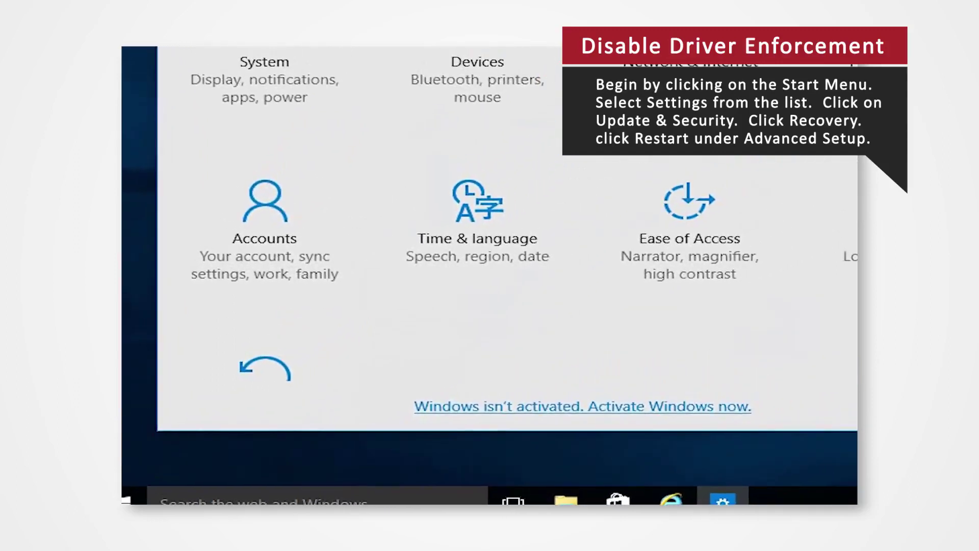
scroll(489, 230, "down", 2)
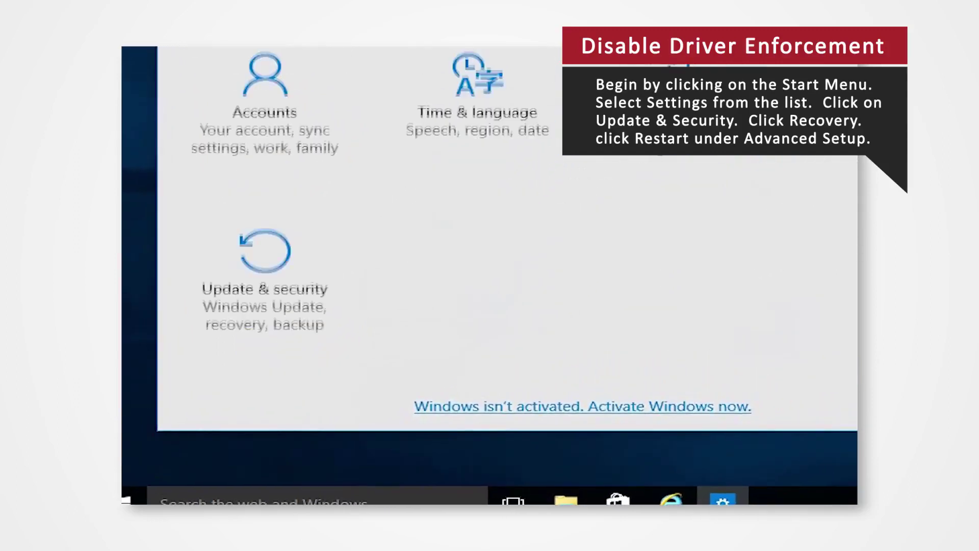
left_click(301, 251)
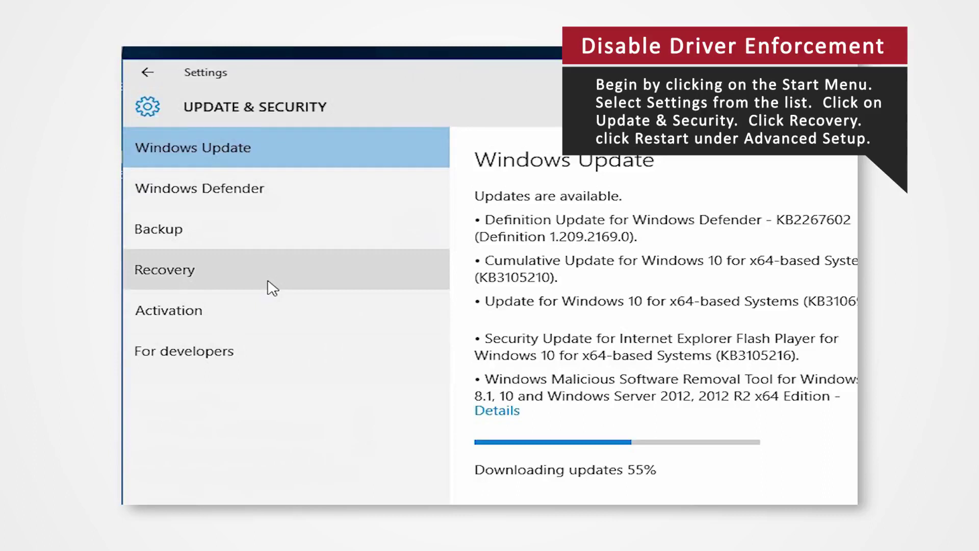
left_click(271, 287)
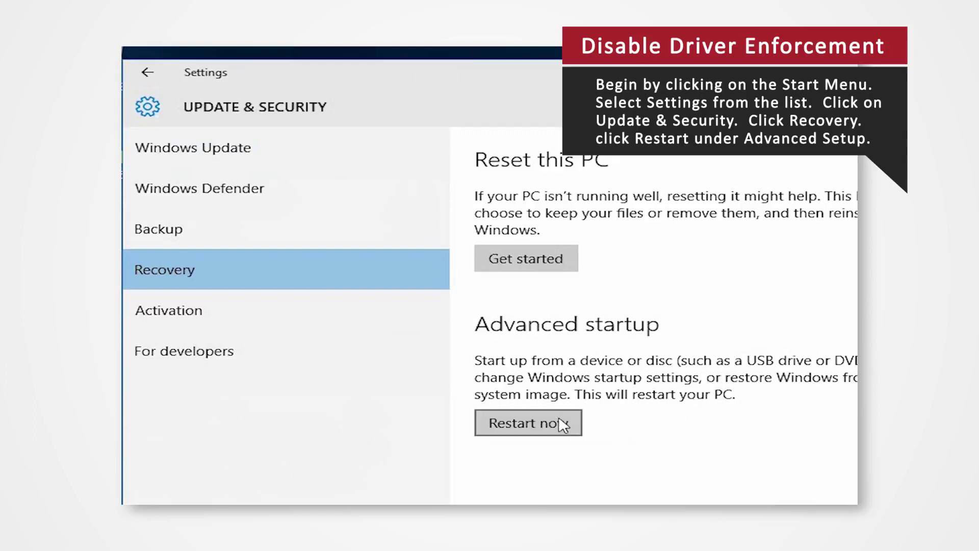
left_click(564, 424)
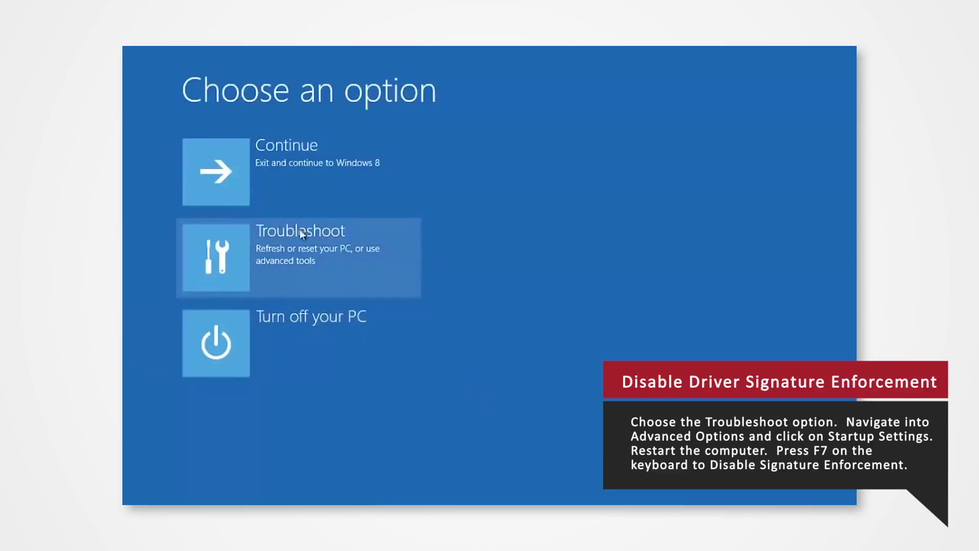
Go through Troubleshoot to Startup Settings and restart with driver signature enforcement disabled
left_click(292, 255)
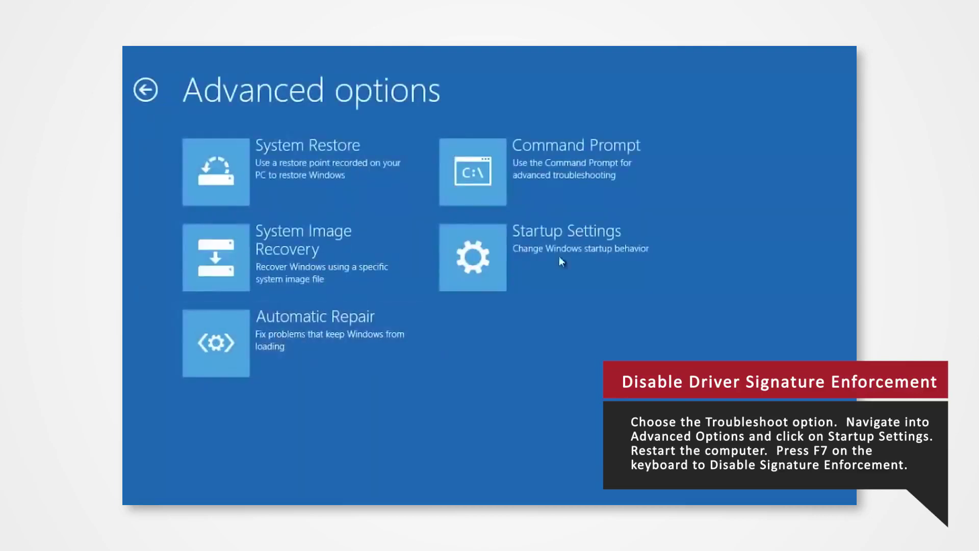
left_click(537, 275)
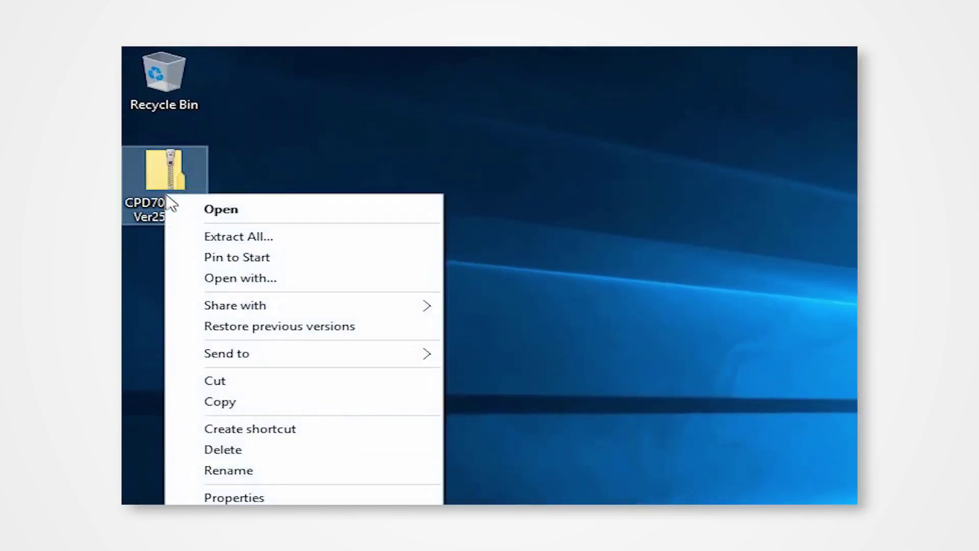
Extract the driver zip into a CPD70V_x64_Ver250WT folder on the Desktop and close the folder window
left_click(228, 238)
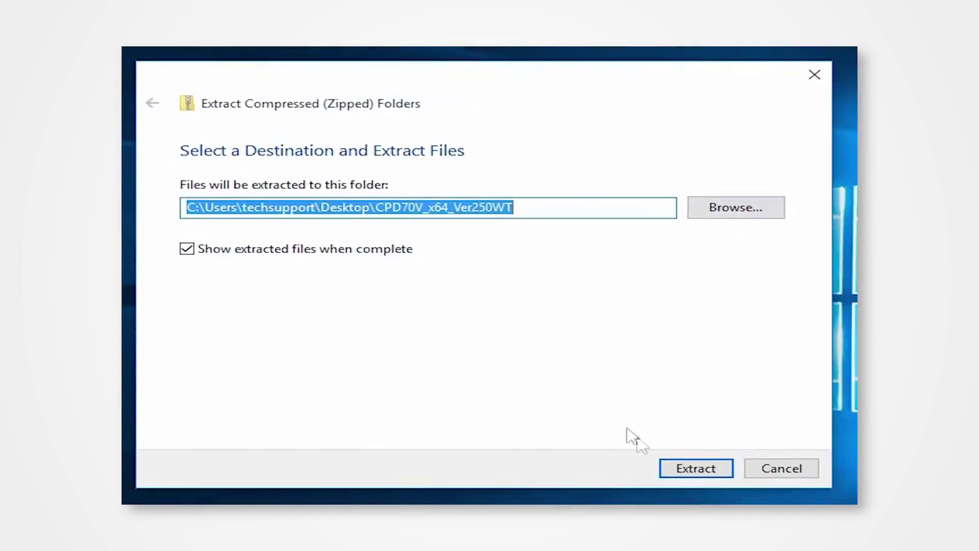
left_click(675, 473)
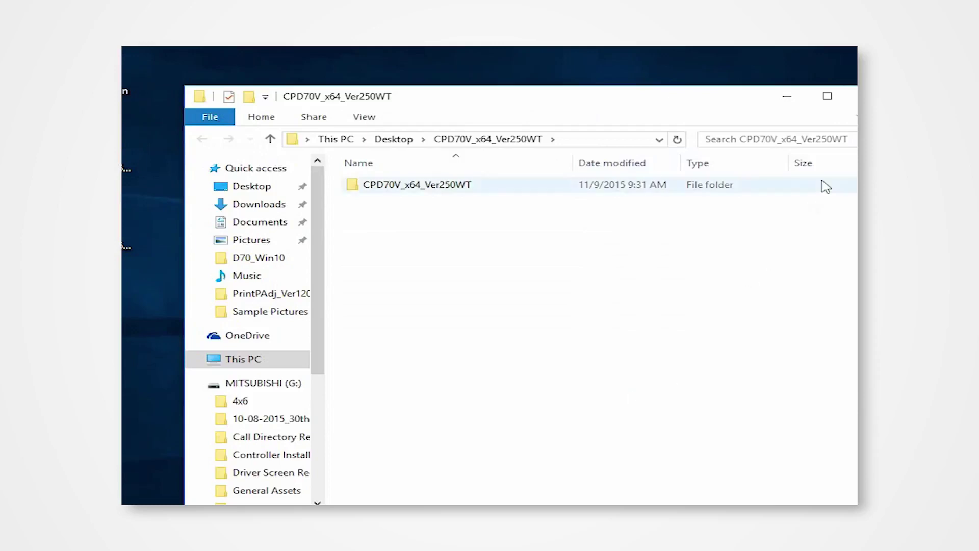
left_click(855, 97)
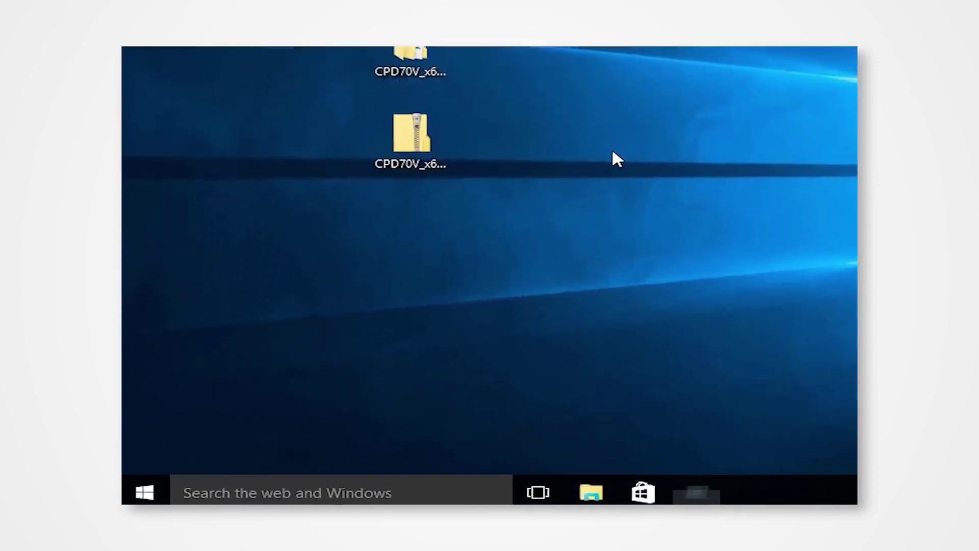
Launch Control Panel from the Run box and position its window
key("super+r")
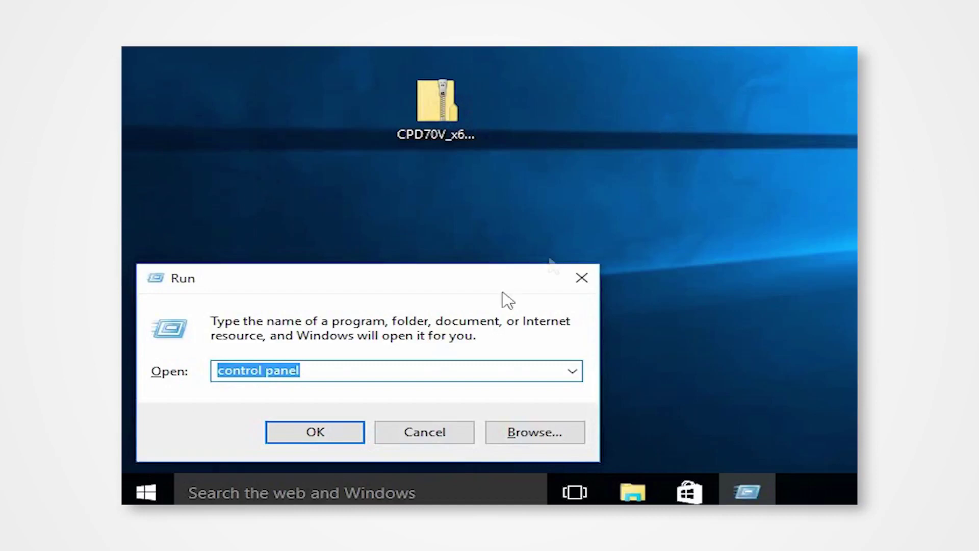
left_click_drag(357, 369, 125, 372)
type("contro")
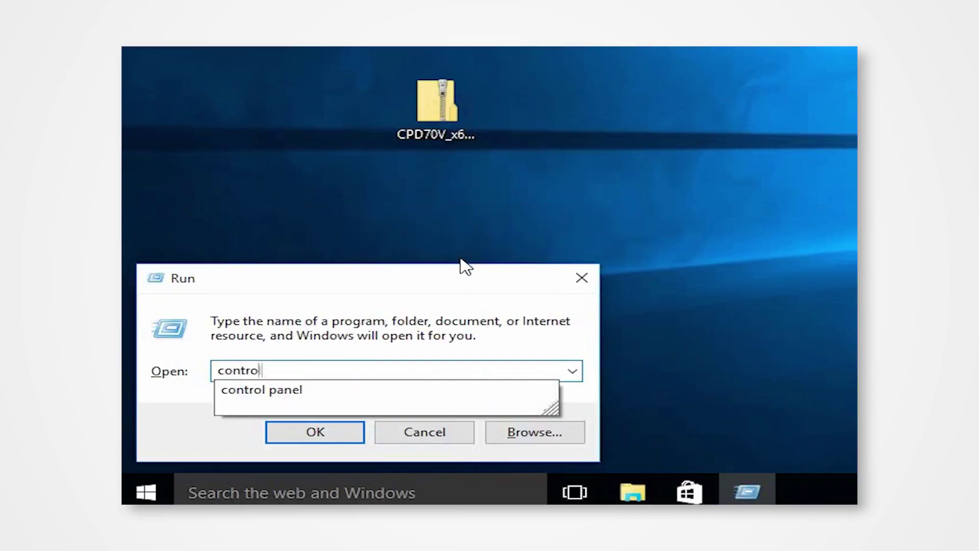
type("l panel")
key("Return")
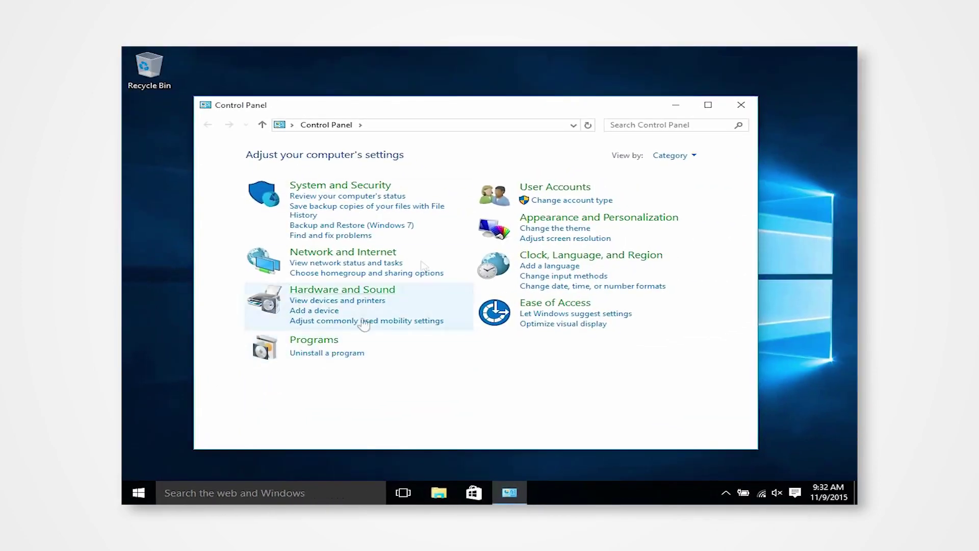
left_click_drag(560, 113, 567, 94)
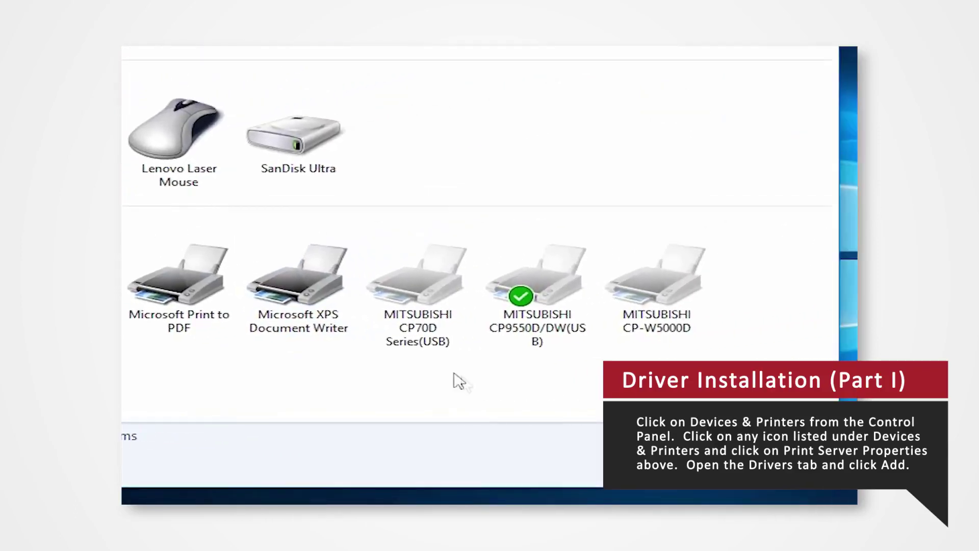
Select the MITSUBISHI CP70D printer and bring up Print Server Properties
left_click(420, 337)
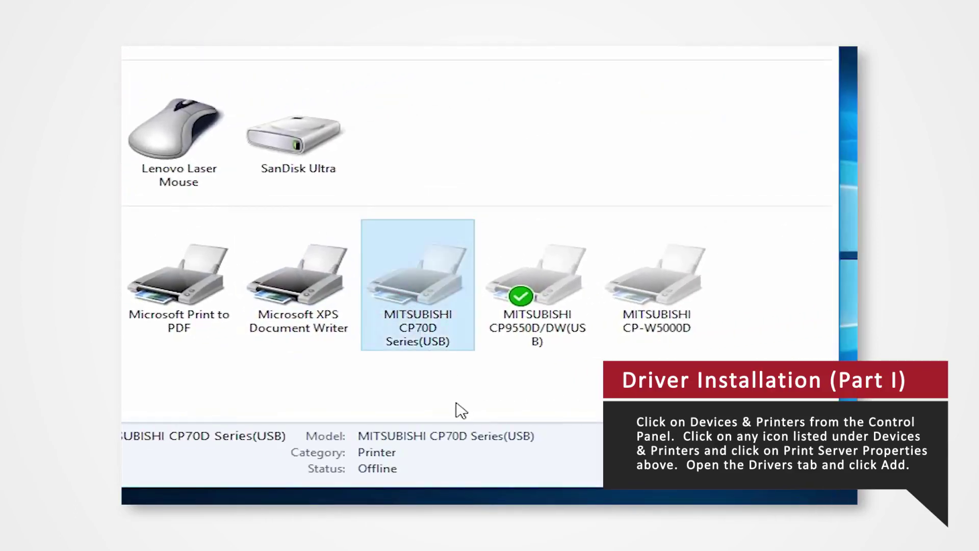
left_click(538, 178)
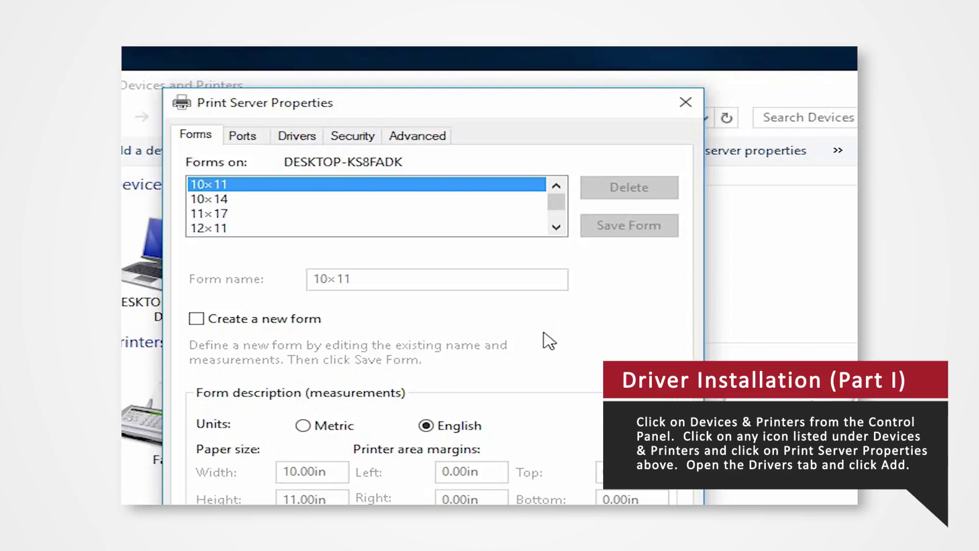
Start the Add Printer Driver Wizard from the Drivers tab
left_click(297, 134)
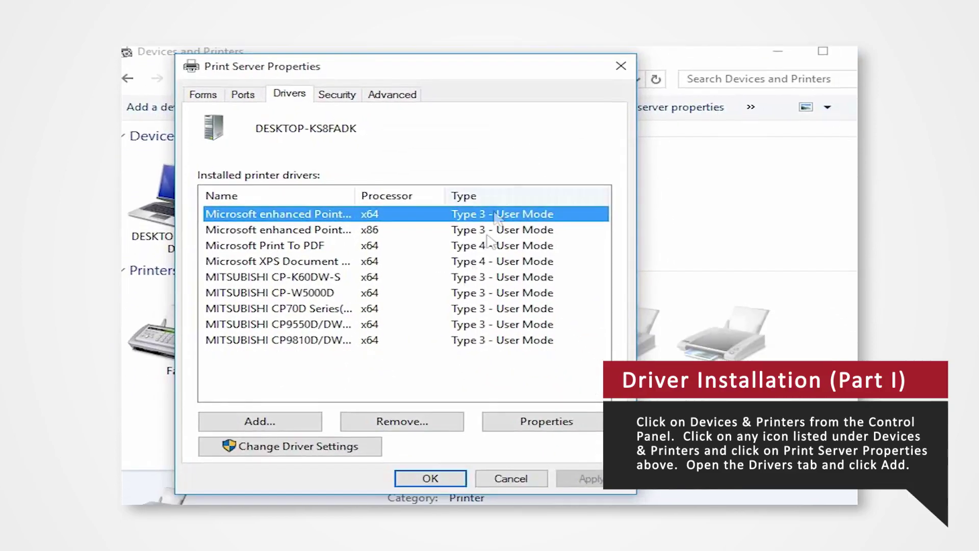
left_click(271, 423)
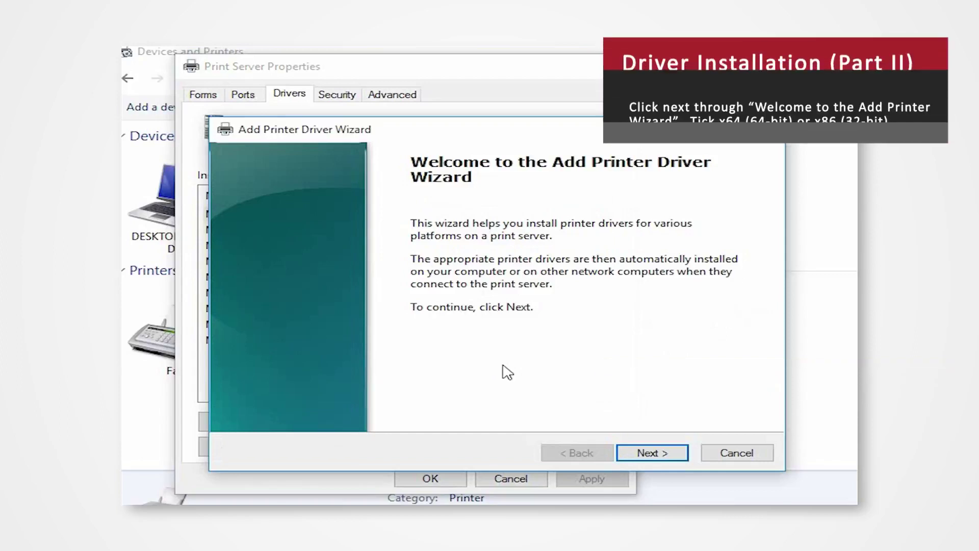
Keep x64 as the target processor and proceed to supply the driver from disk
left_click(642, 457)
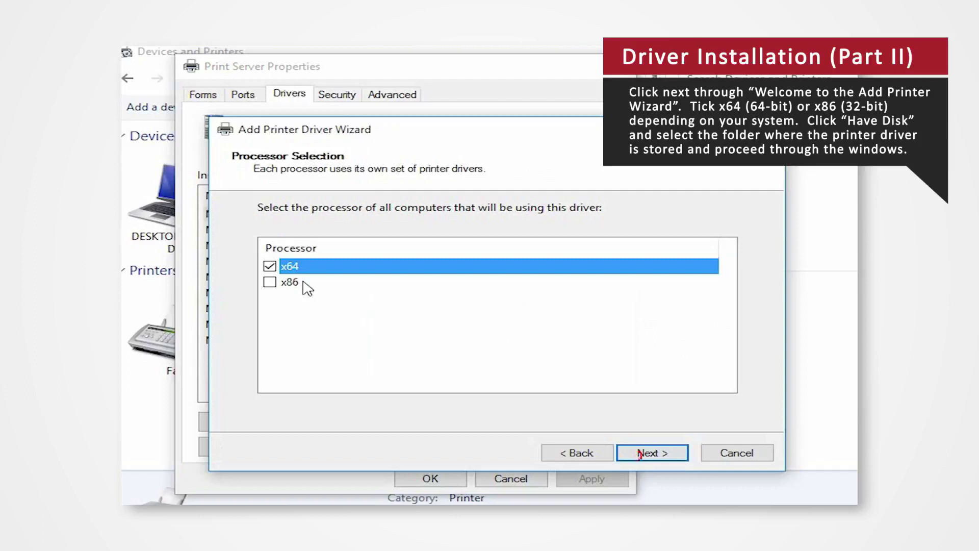
left_click(307, 288)
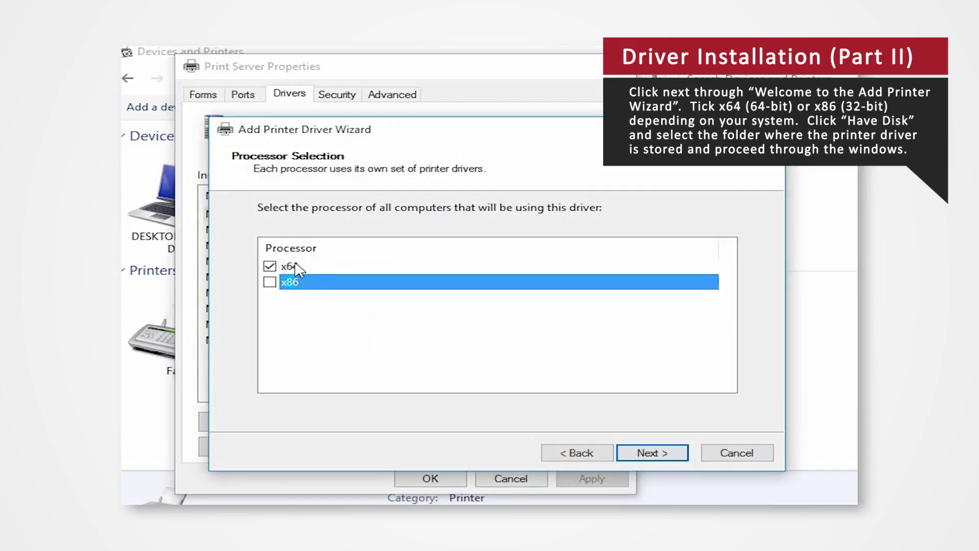
left_click(295, 266)
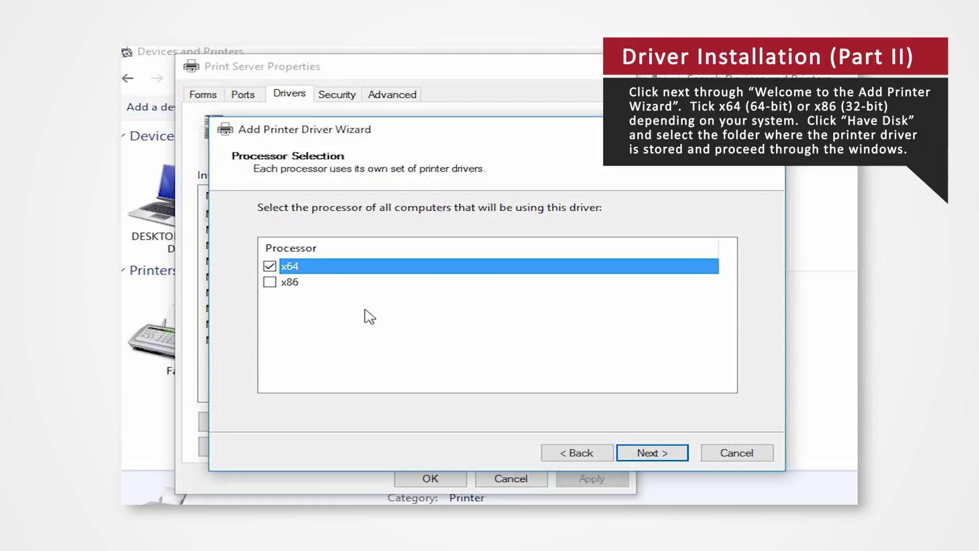
left_click(652, 453)
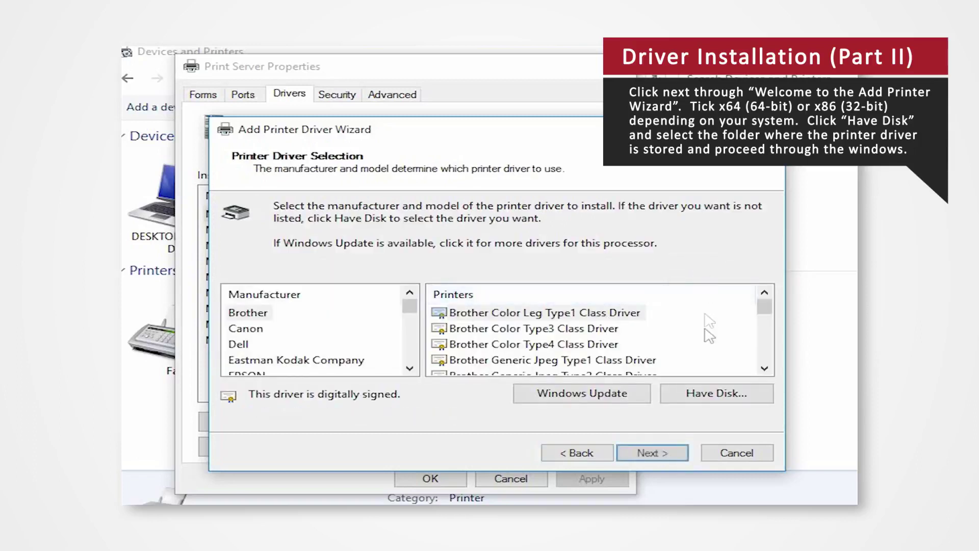
left_click(712, 395)
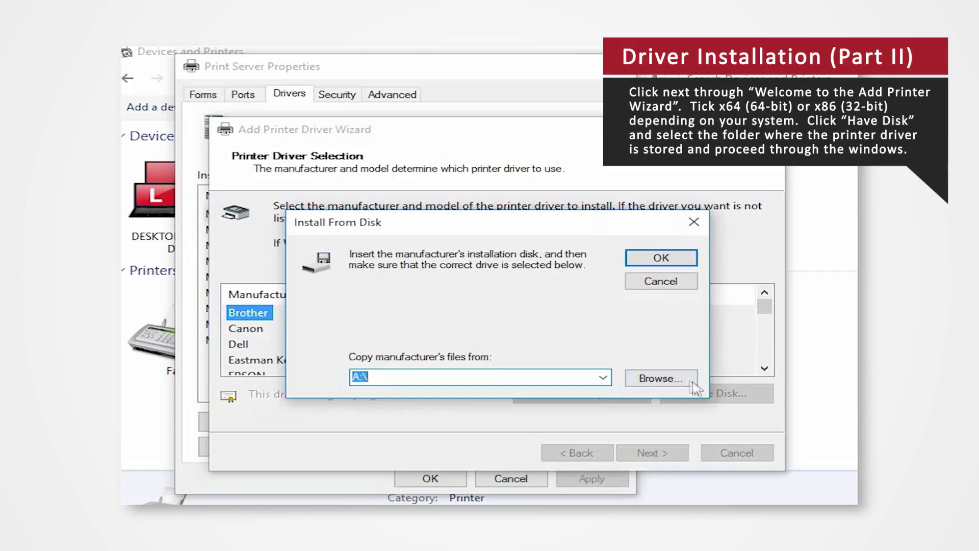
Load CPD70N0.INF from the Desktop's CPD70V_x64_Ver250WT folder as the driver source
left_click(691, 385)
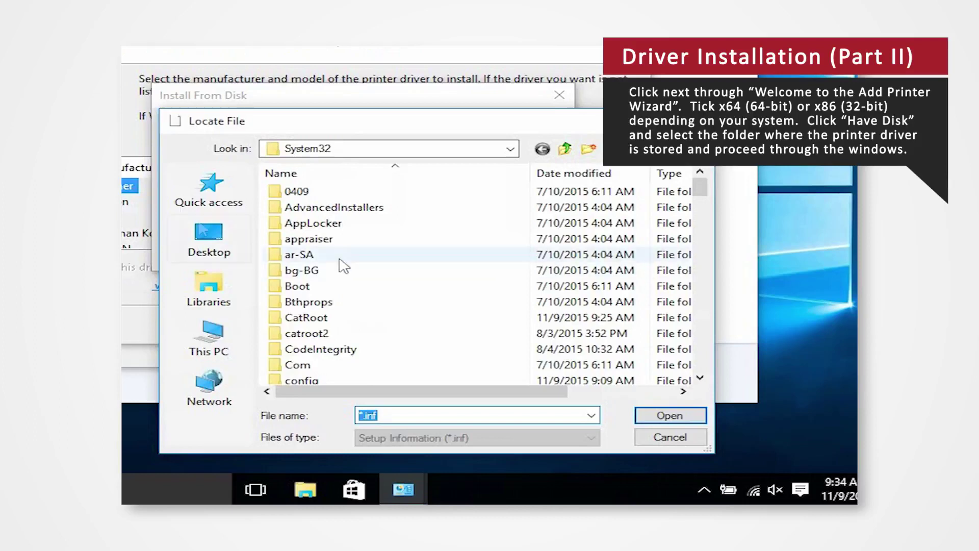
left_click(208, 233)
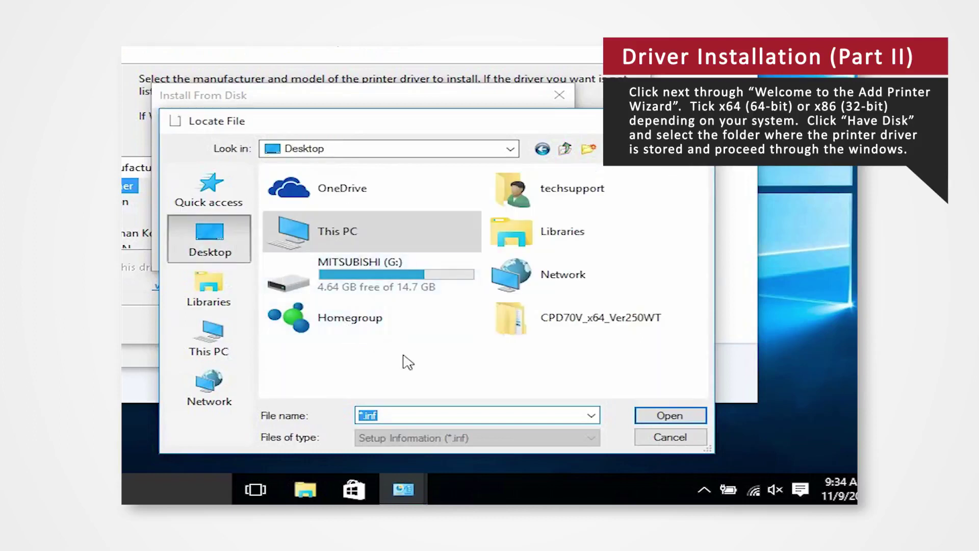
double_click(566, 335)
double_click(368, 193)
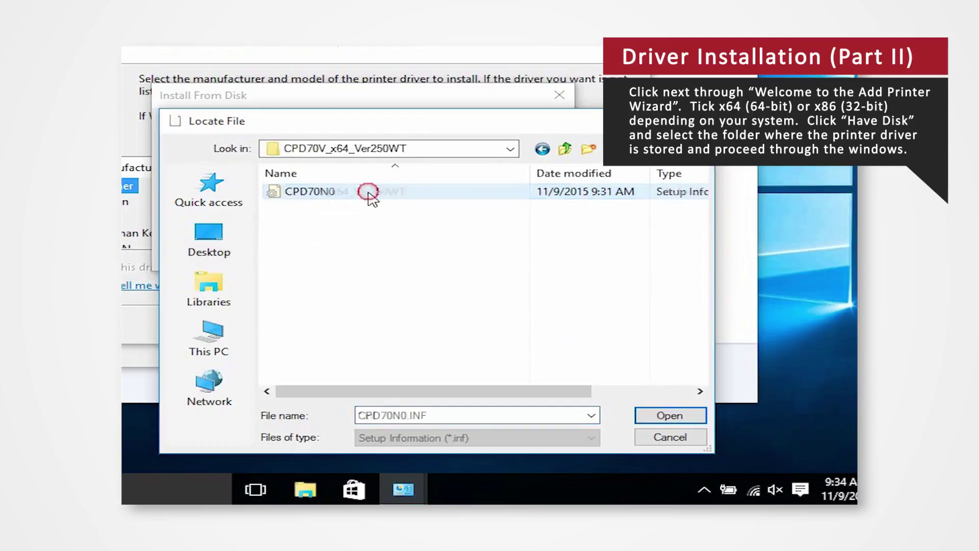
left_click(352, 193)
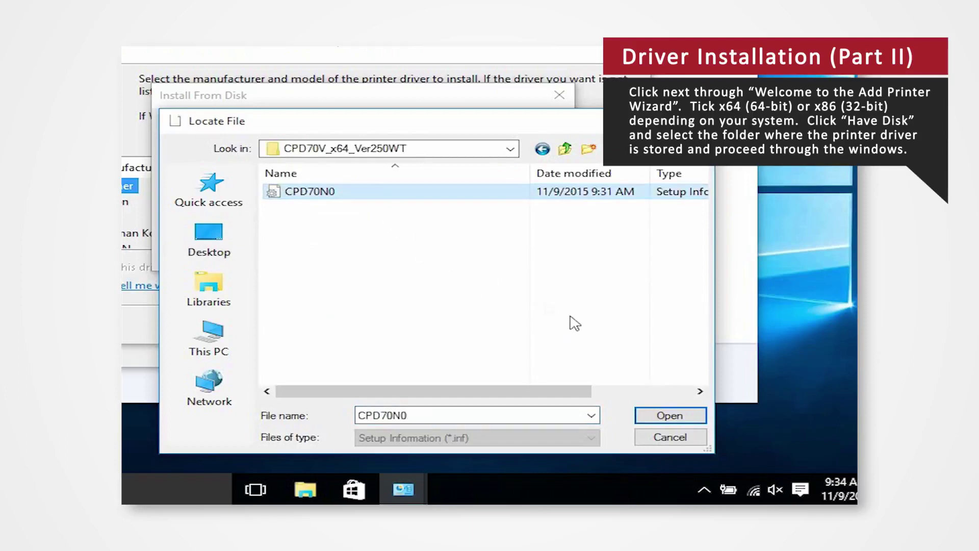
left_click(665, 417)
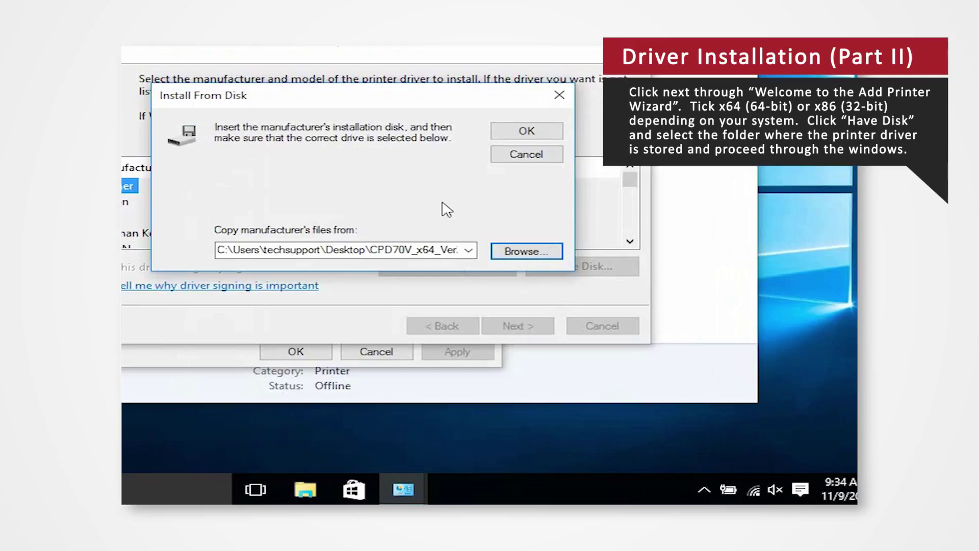
left_click(533, 133)
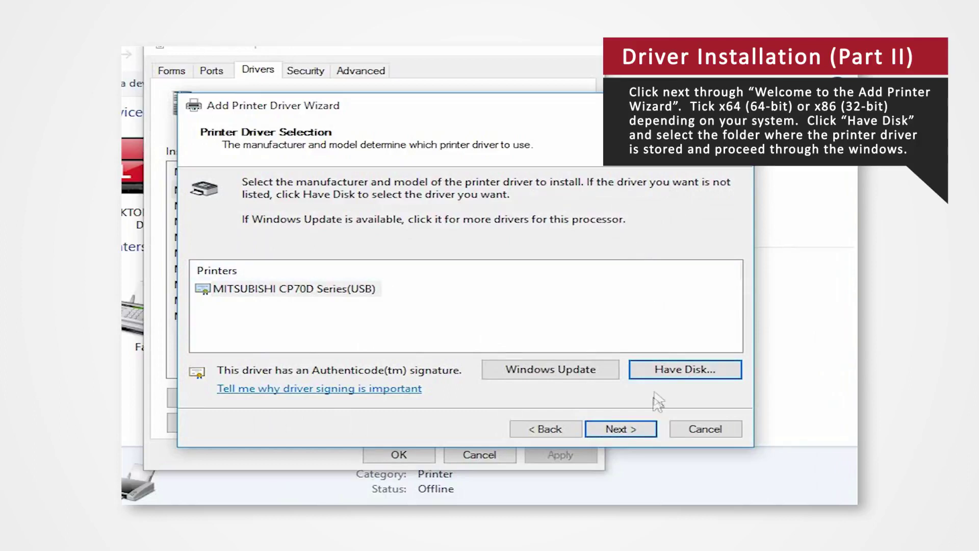
Finish the Add Printer Driver Wizard so the MITSUBISHI CP70D x64 driver is installed
left_click(643, 423)
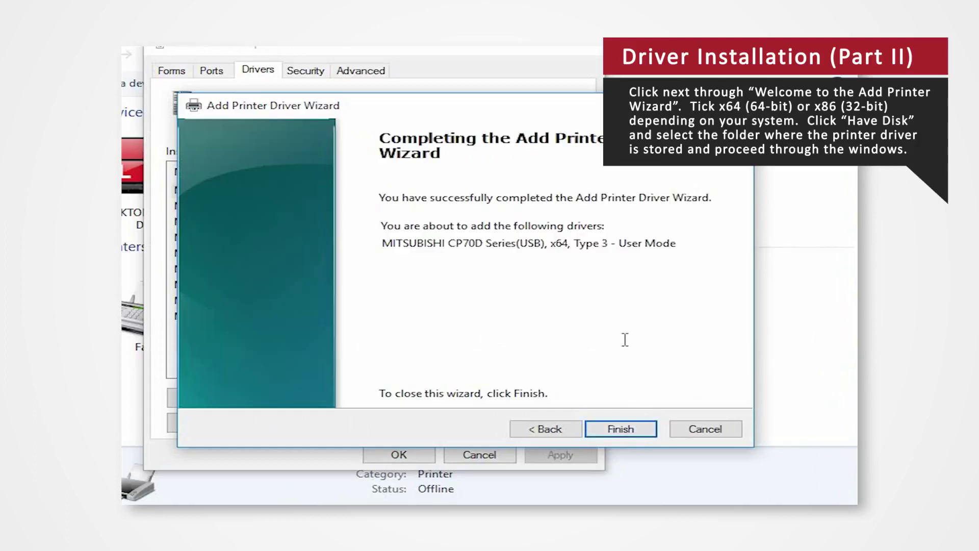
left_click(647, 436)
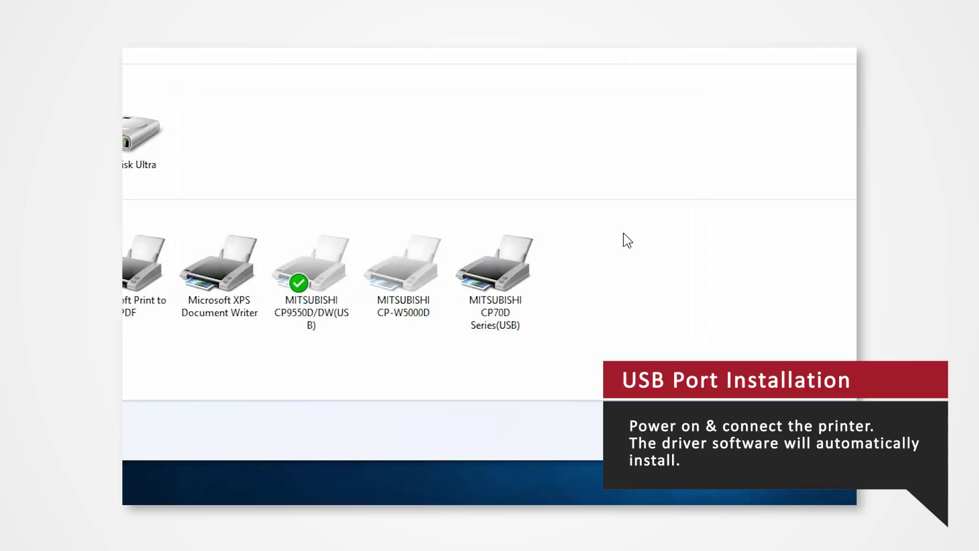
Select the newly added MITSUBISHI CP70D Series(USB) printer in Devices and Printers
left_click(529, 282)
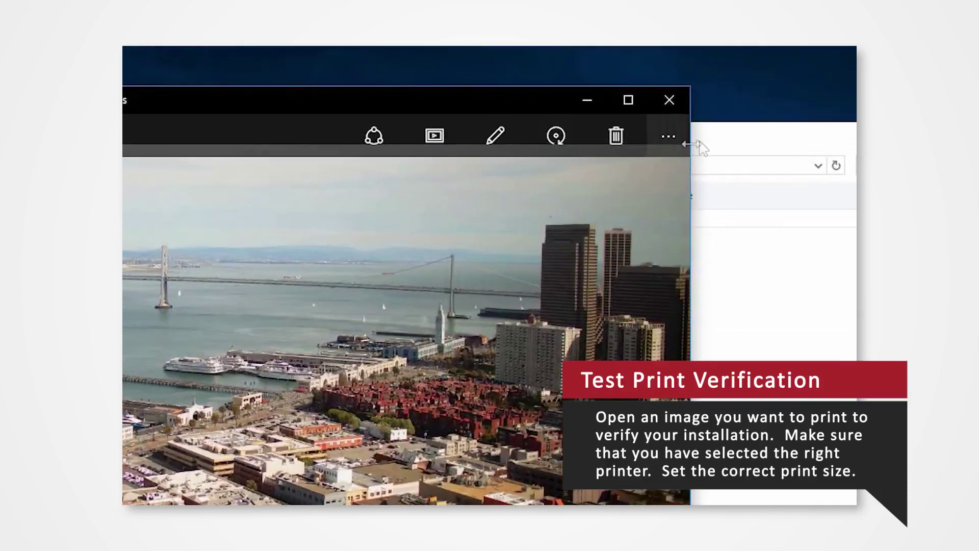
Start printing the photo to MITSUBISHI CP70D Series(USB) with Landscape orientation
left_click(677, 137)
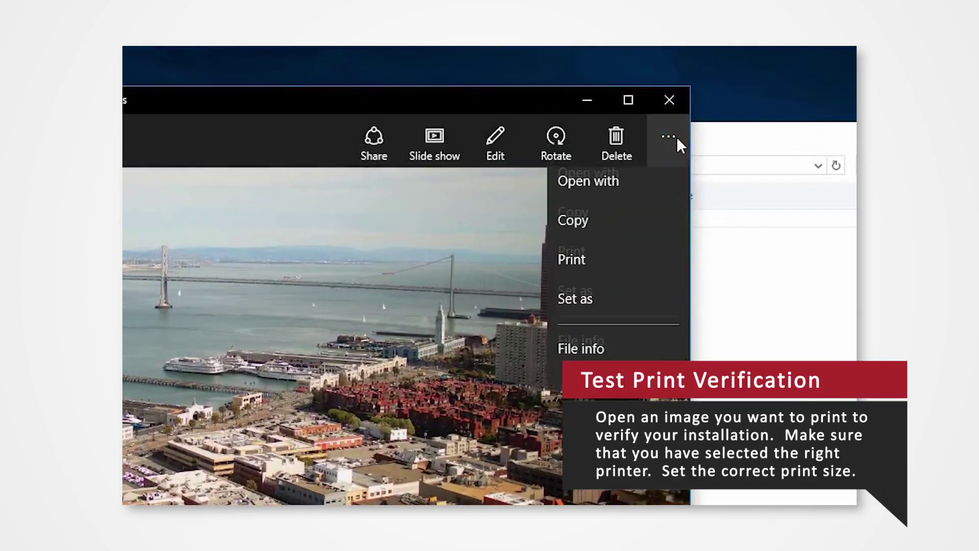
left_click(616, 260)
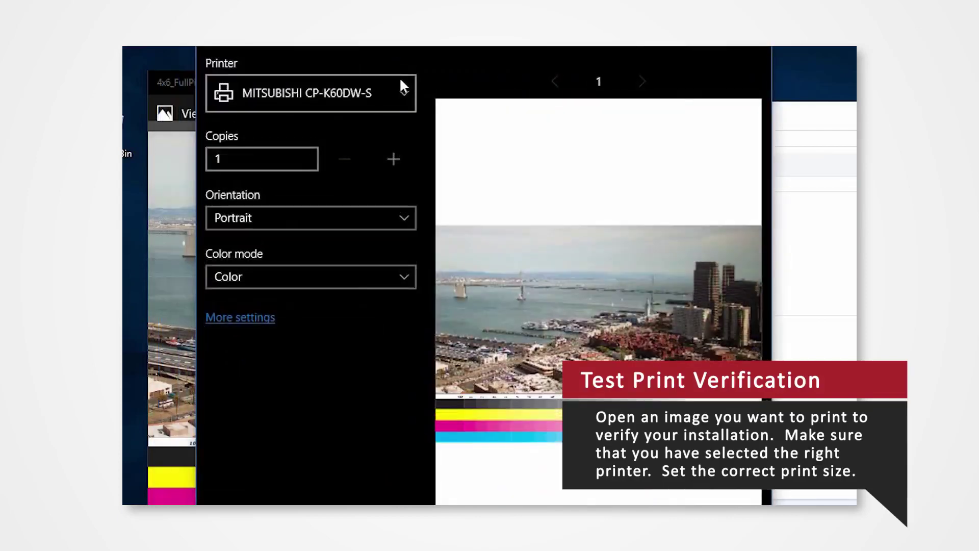
left_click(400, 79)
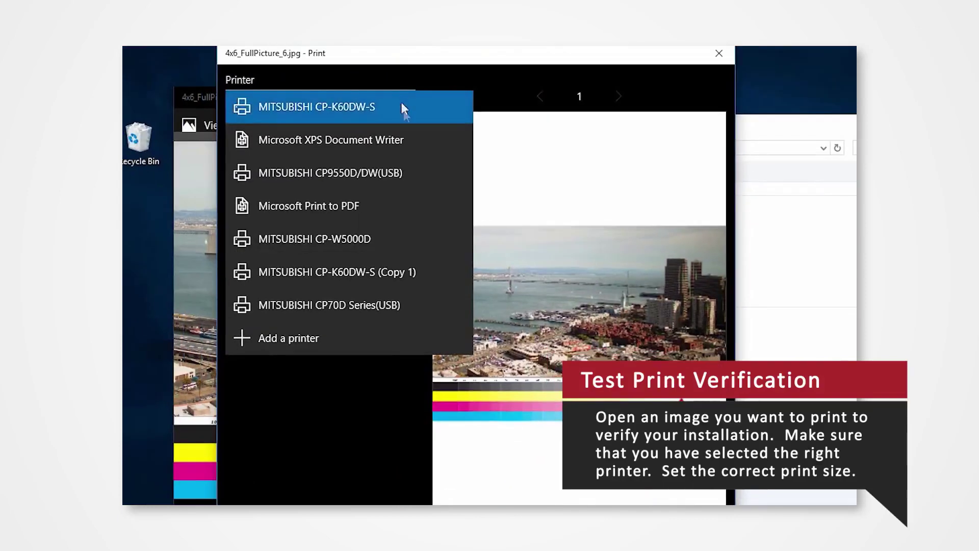
left_click(368, 304)
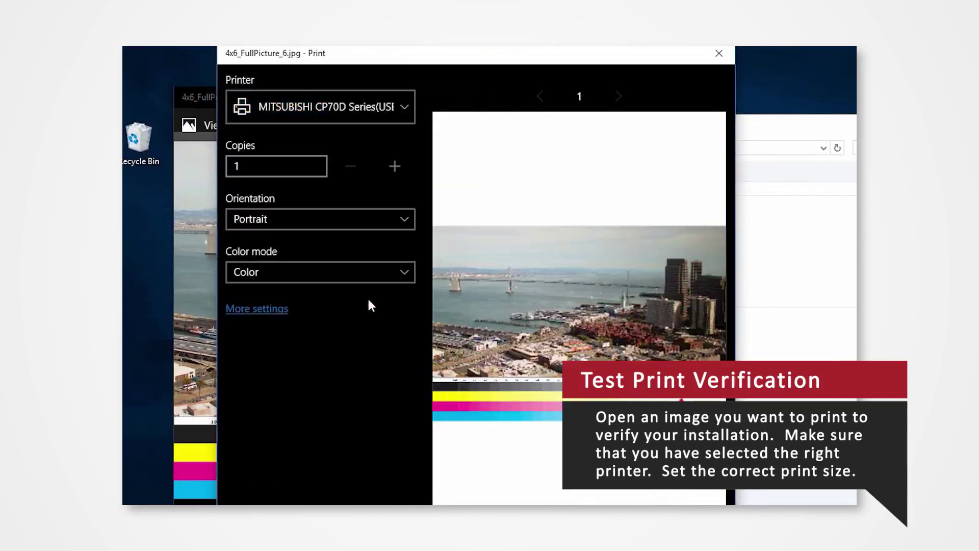
left_click(389, 222)
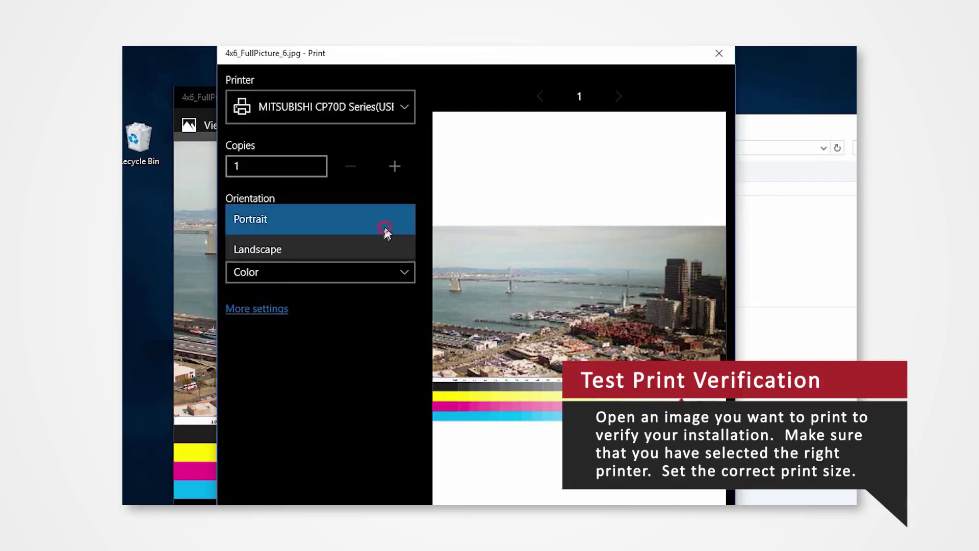
left_click(366, 245)
In More settings choose 10x15 (4x6") paper size and apply it
left_click(277, 307)
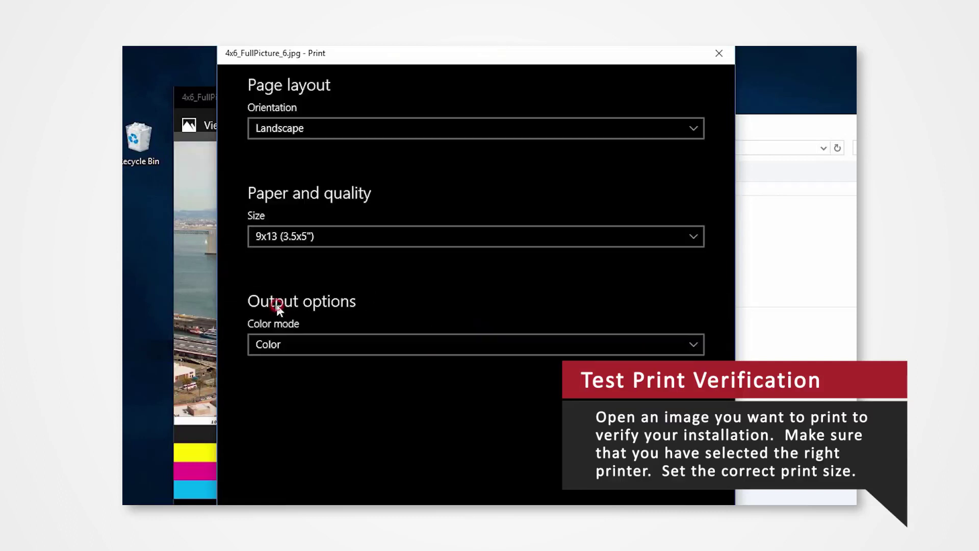
left_click(389, 237)
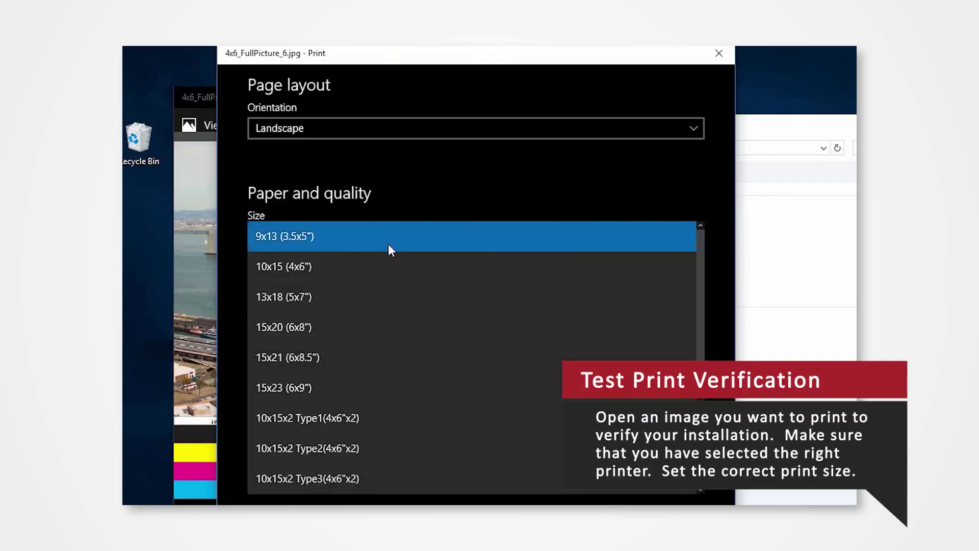
left_click(374, 264)
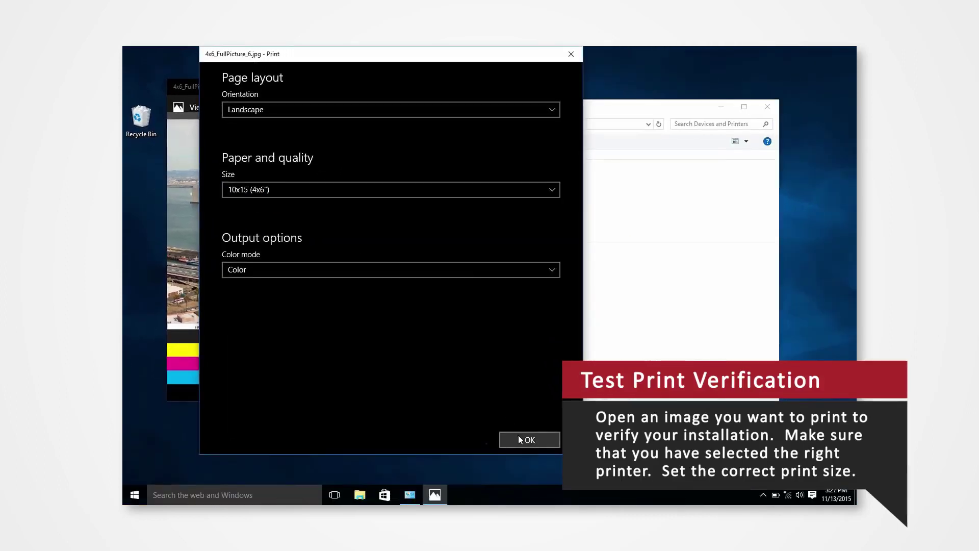
left_click(520, 436)
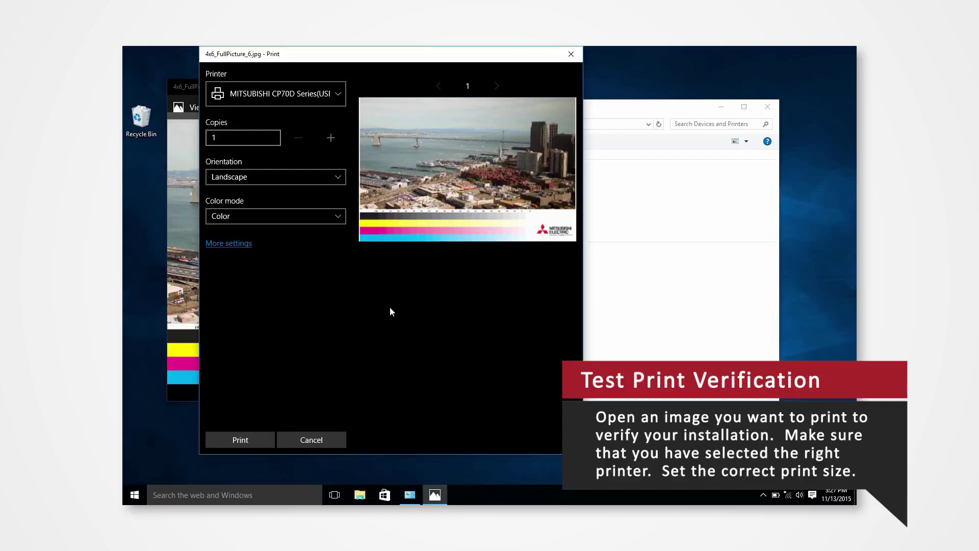
Send the 4x6 test print to the CP70D printer
left_click(259, 441)
mouse_move(307, 353)
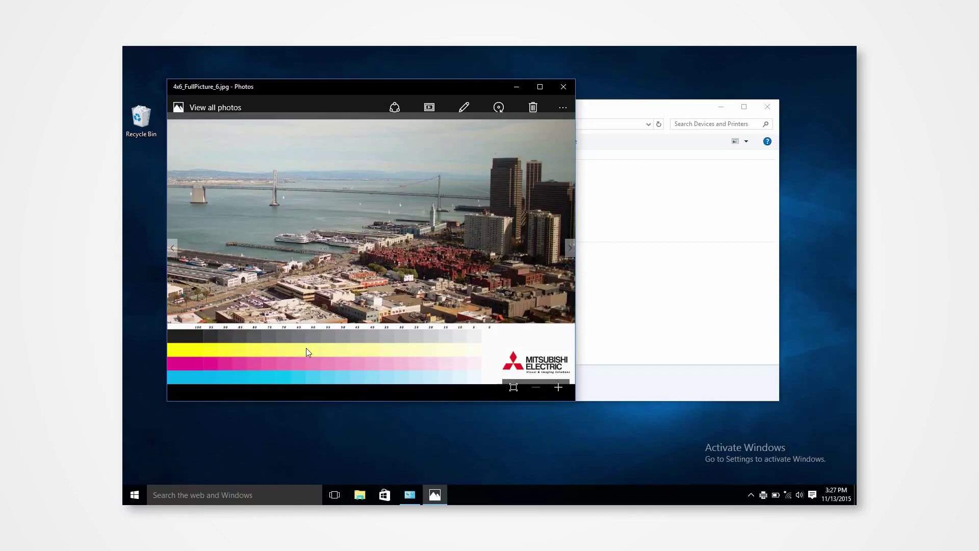